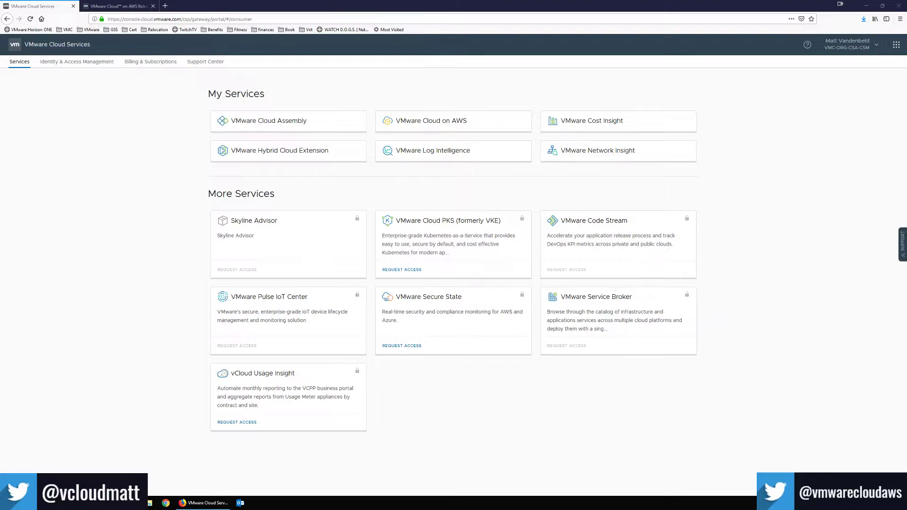
# Step: Review the networking changes in the February 12th, 2019 (SDDC Version 1.6) release notes, highlighting the Default Logical Network change
pyautogui.click(120, 6)
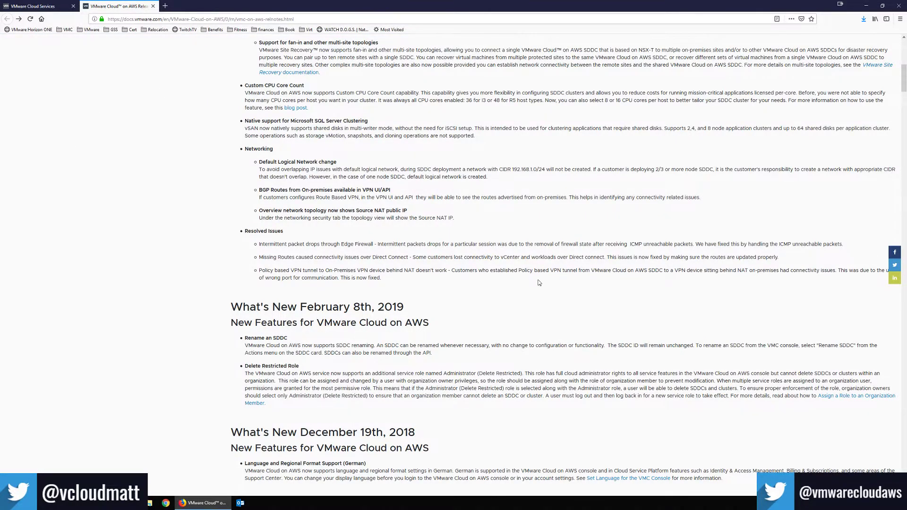
pyautogui.scroll(5, 541, 282)
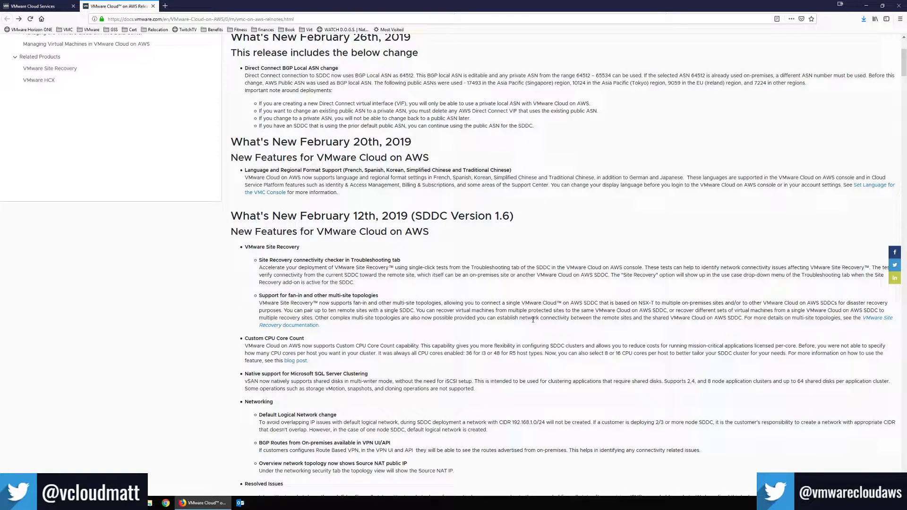
pyautogui.scroll(-3, 533, 320)
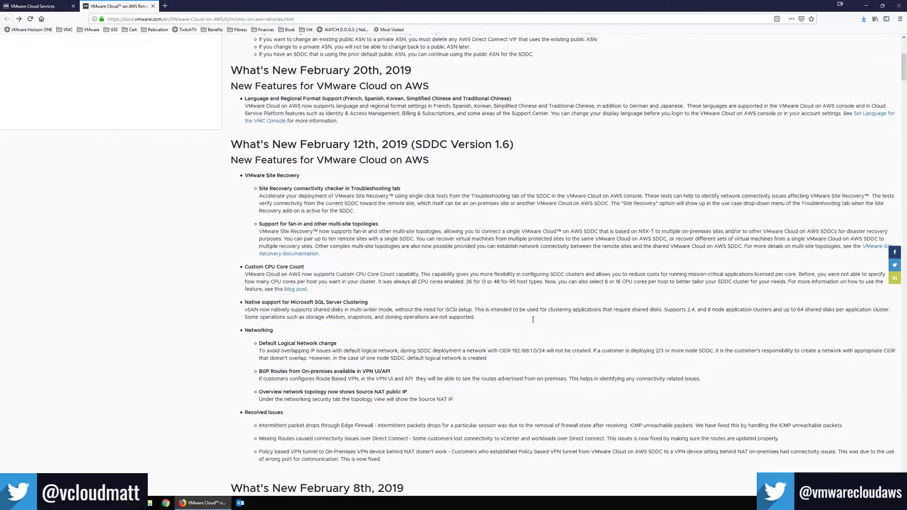
pyautogui.scroll(-2, 533, 323)
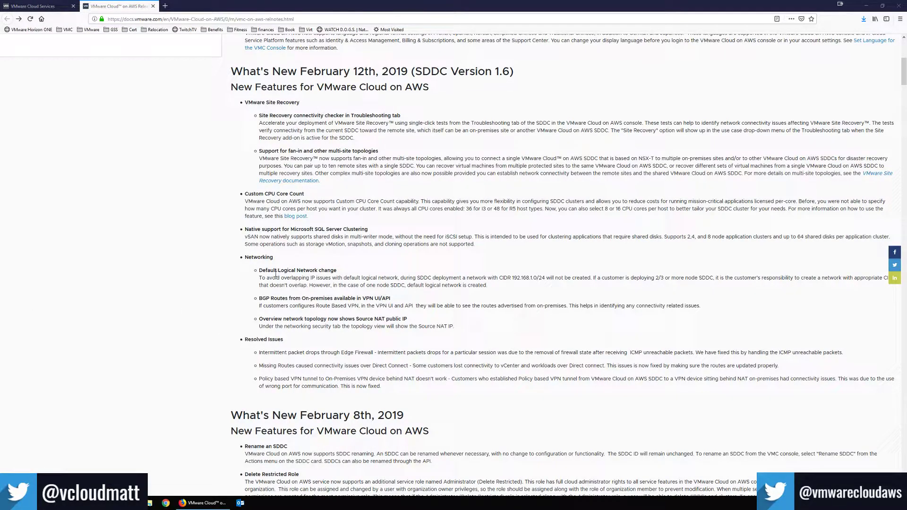
pyautogui.moveTo(260, 270); pyautogui.dragTo(338, 271)
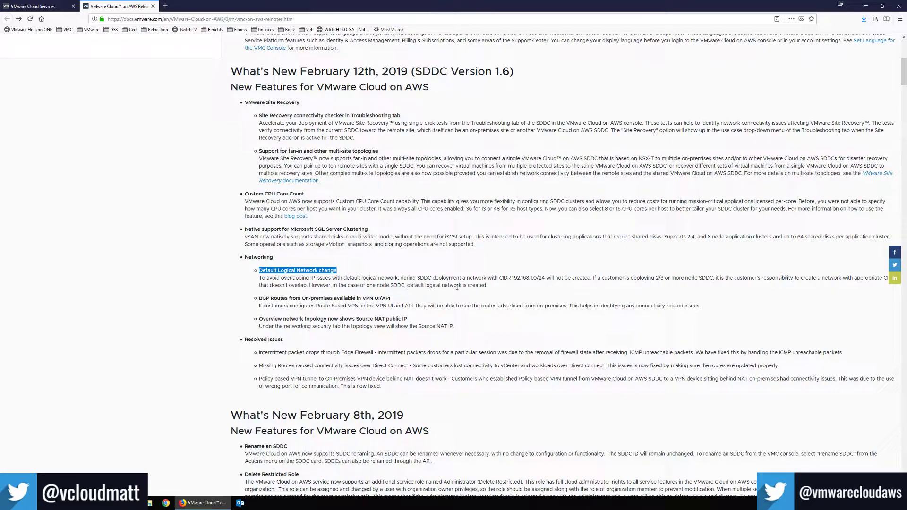
pyautogui.moveTo(500, 281); pyautogui.dragTo(546, 281)
pyautogui.click(540, 290)
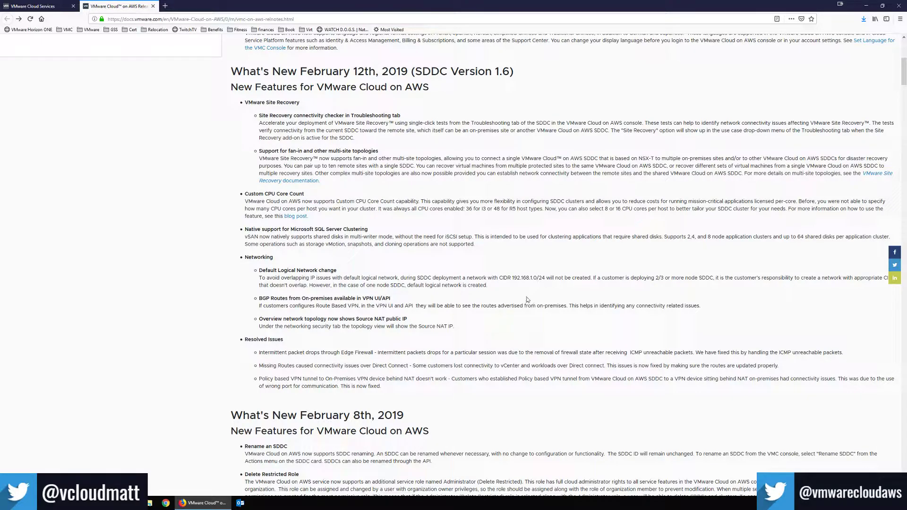
pyautogui.scroll(-6, 525, 312)
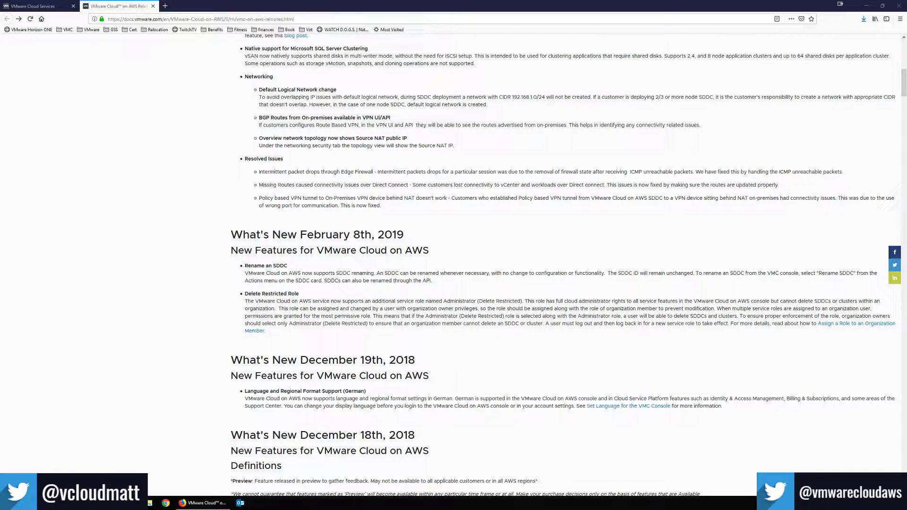
# Step: Return to the Cloud Services page and launch the VMware Cloud on AWS service
pyautogui.click(44, 7)
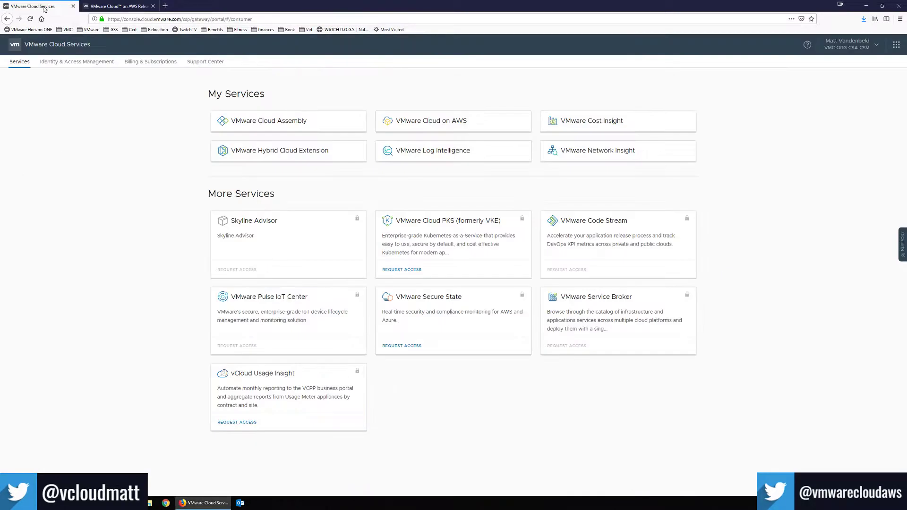
pyautogui.click(448, 126)
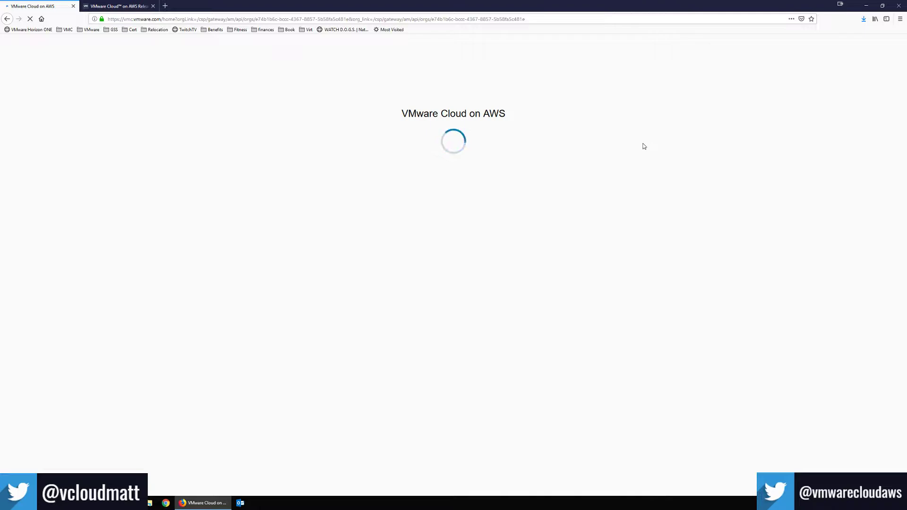
# Step: Return to the release notes and highlight the German language and regional format entry under December 19th, 2018
pyautogui.click(118, 6)
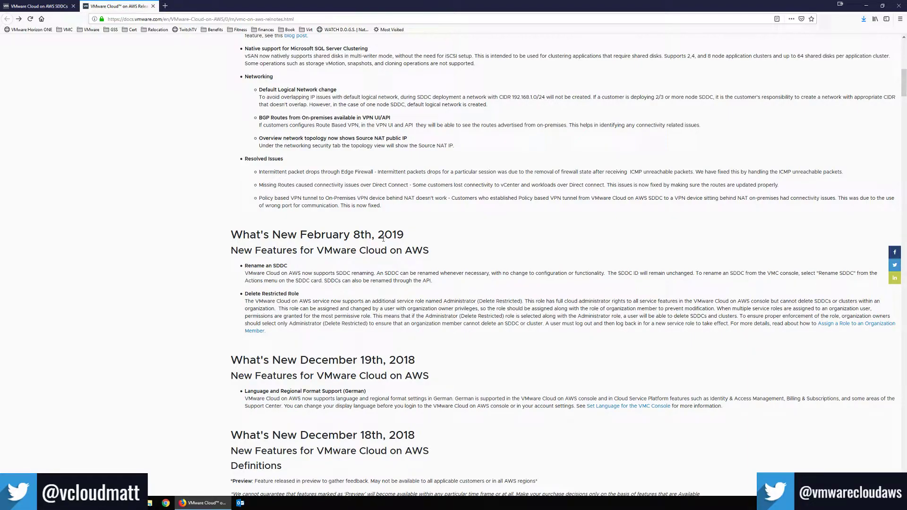
pyautogui.scroll(-3, 284, 340)
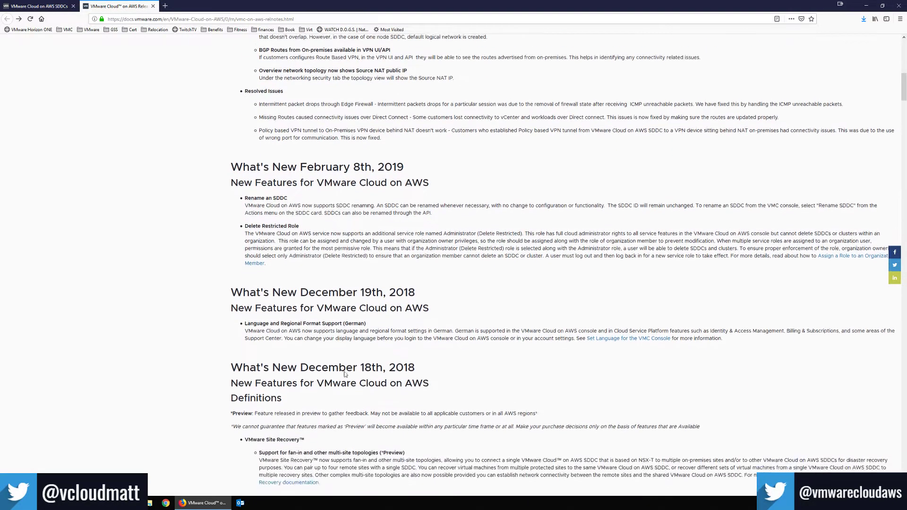
pyautogui.moveTo(244, 318); pyautogui.dragTo(402, 324)
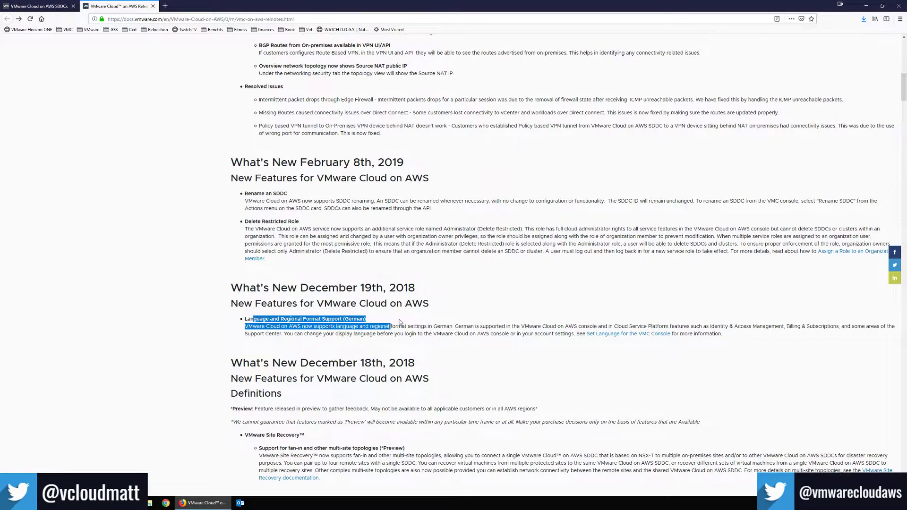
pyautogui.click(402, 324)
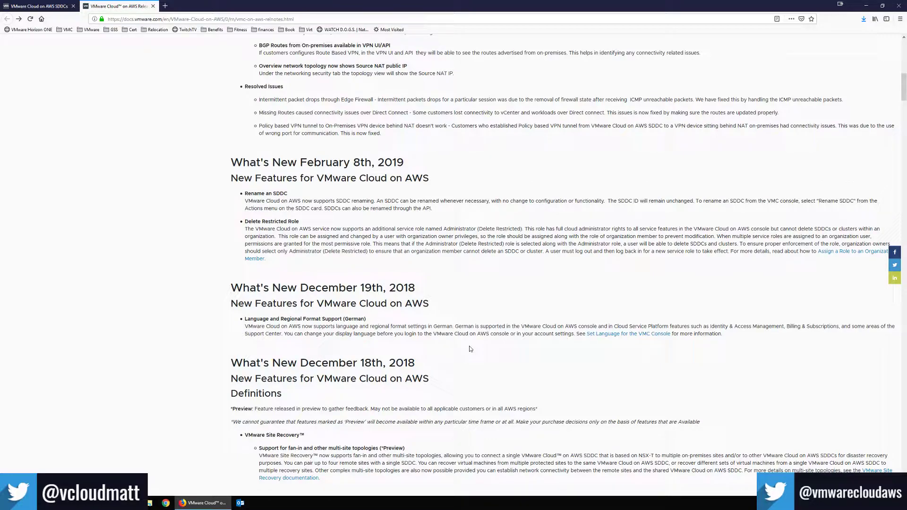
# Step: Highlight the languages named in the February 20th, 2019 Language and Regional Format Support entry
pyautogui.scroll(10, 481, 316)
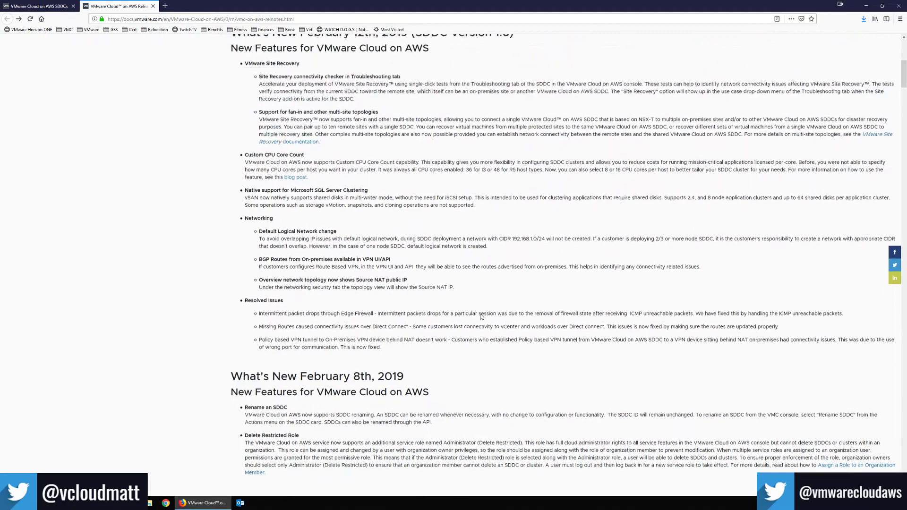
pyautogui.scroll(2, 481, 316)
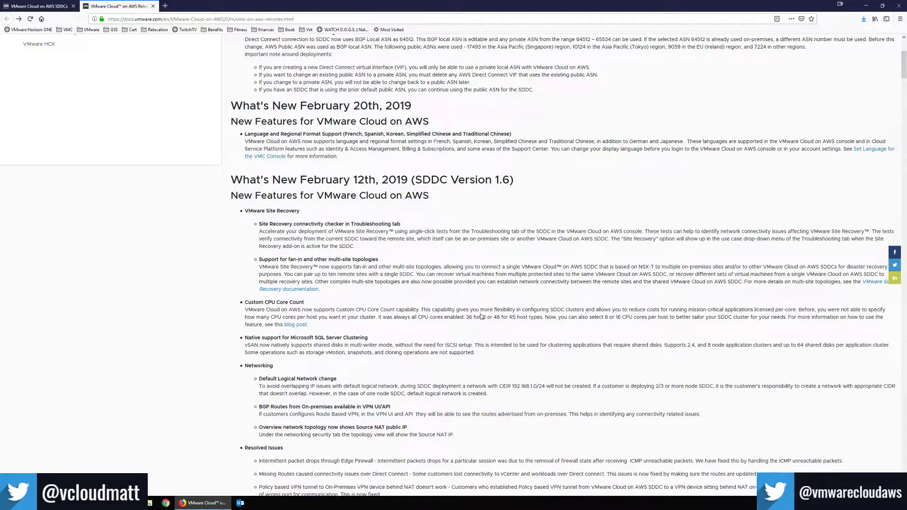
pyautogui.scroll(3, 481, 317)
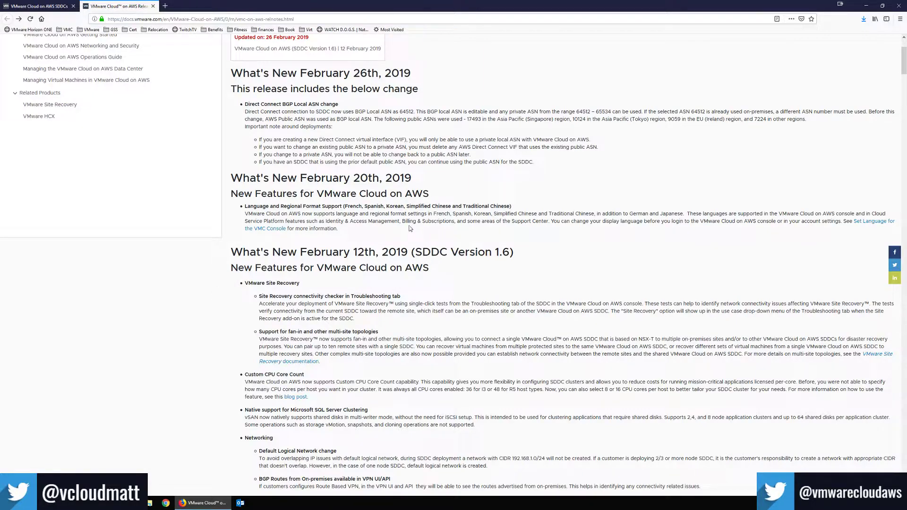
pyautogui.moveTo(345, 207); pyautogui.dragTo(510, 207)
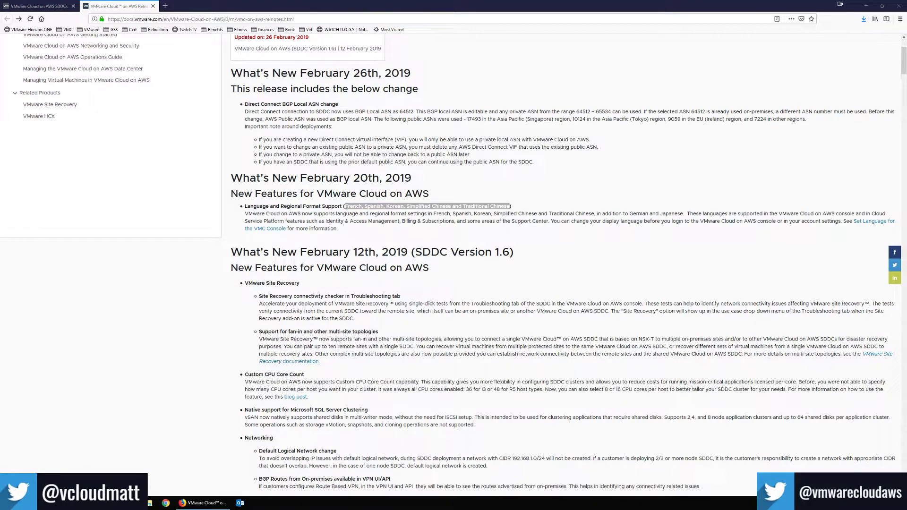
pyautogui.hotkey('alt', 'Tab')
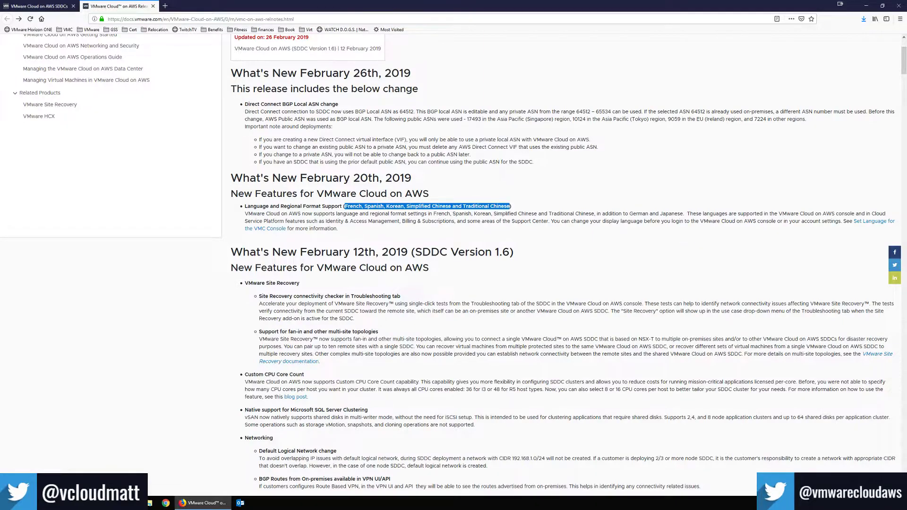
pyautogui.hotkey('alt', 'Tab')
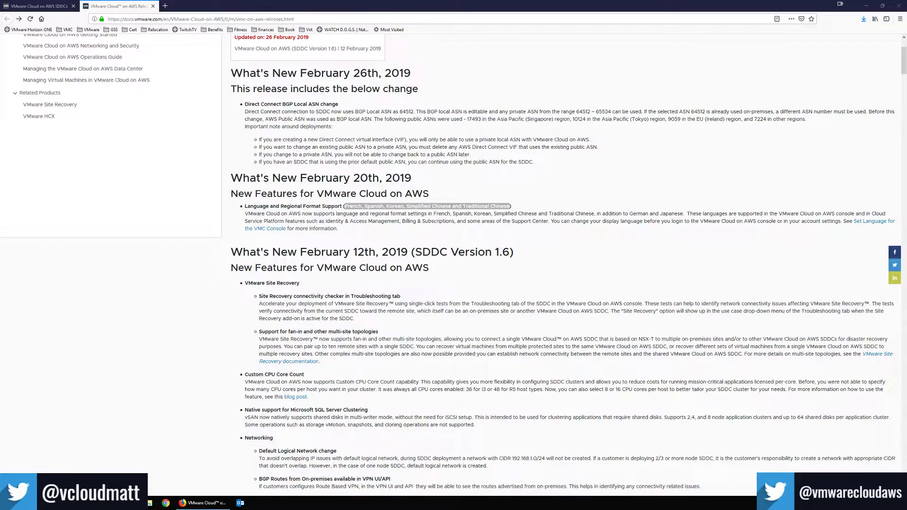
# Step: Open the cslab-M6GA SDDC's networking and security overview in the cloud console and check the support options
pyautogui.click(32, 6)
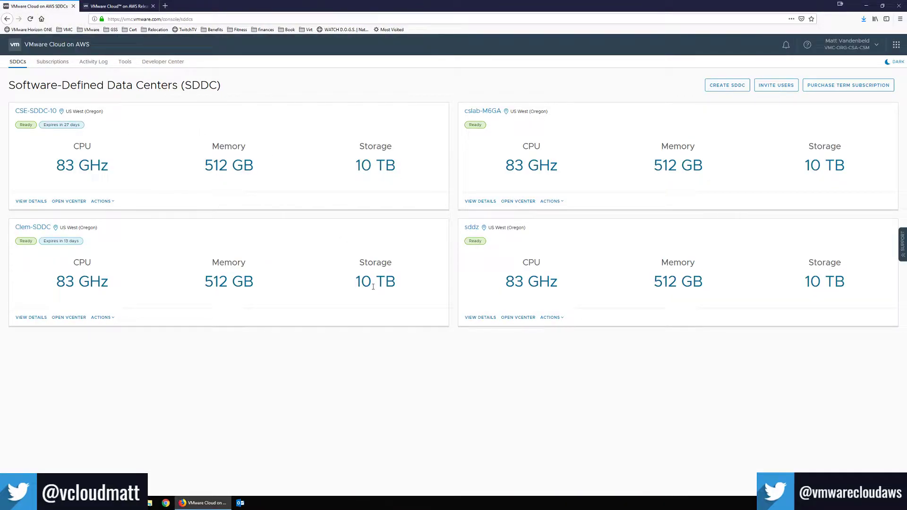
pyautogui.click(492, 115)
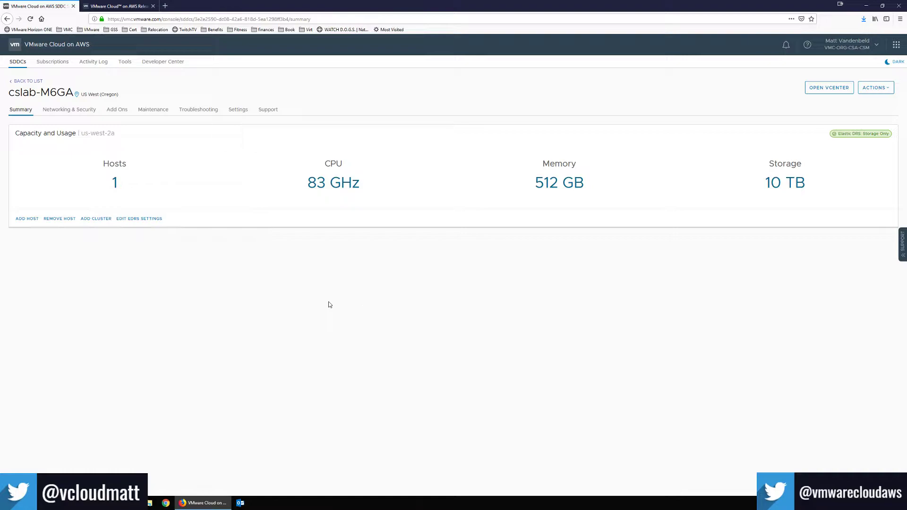
pyautogui.click(69, 110)
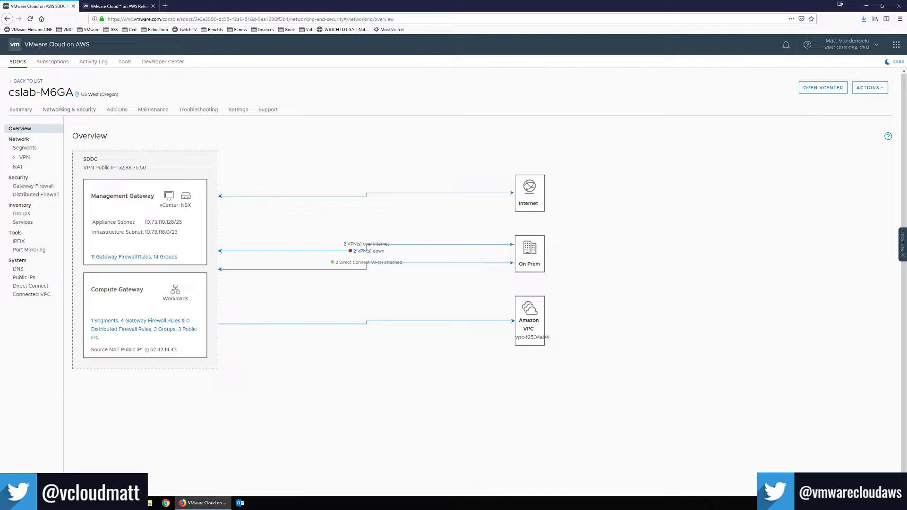
pyautogui.click(903, 247)
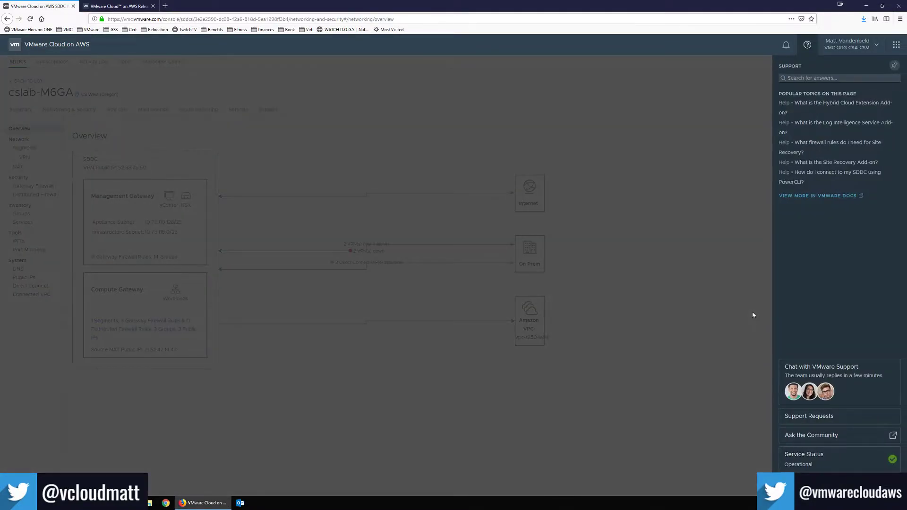
pyautogui.click(610, 291)
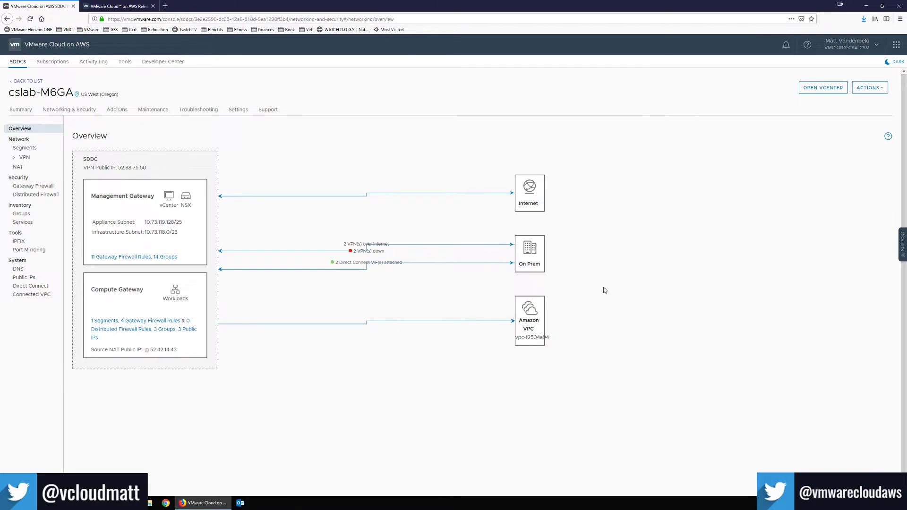
# Step: View the Elastic DRS policy details in the cslab-M6GA capacity summary and dismiss them
pyautogui.click(24, 110)
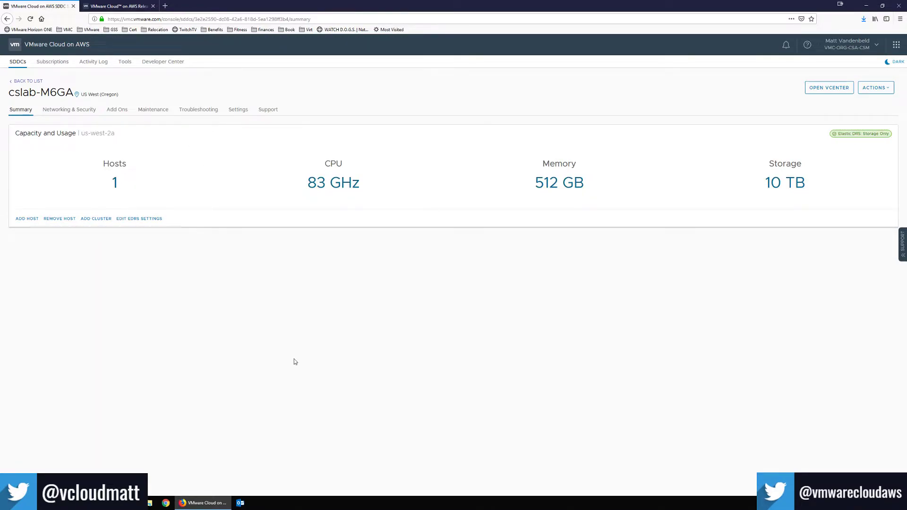
pyautogui.click(849, 138)
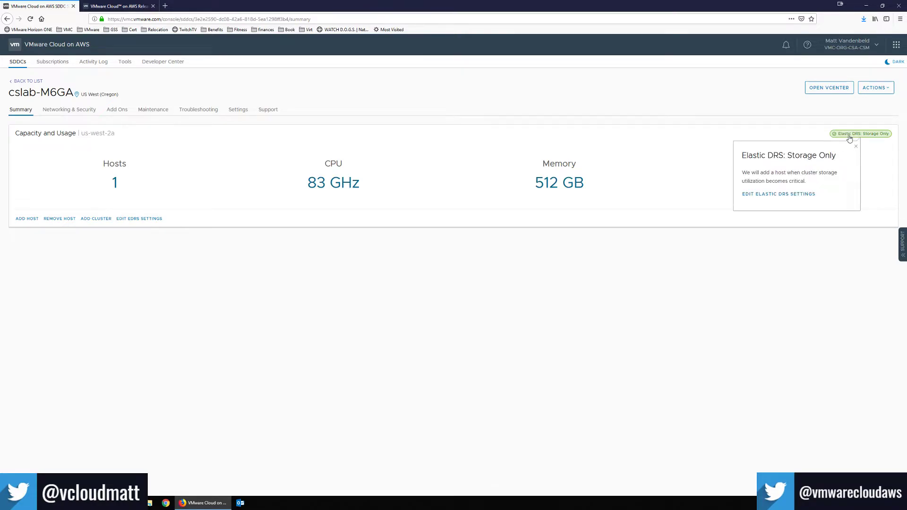
pyautogui.click(654, 190)
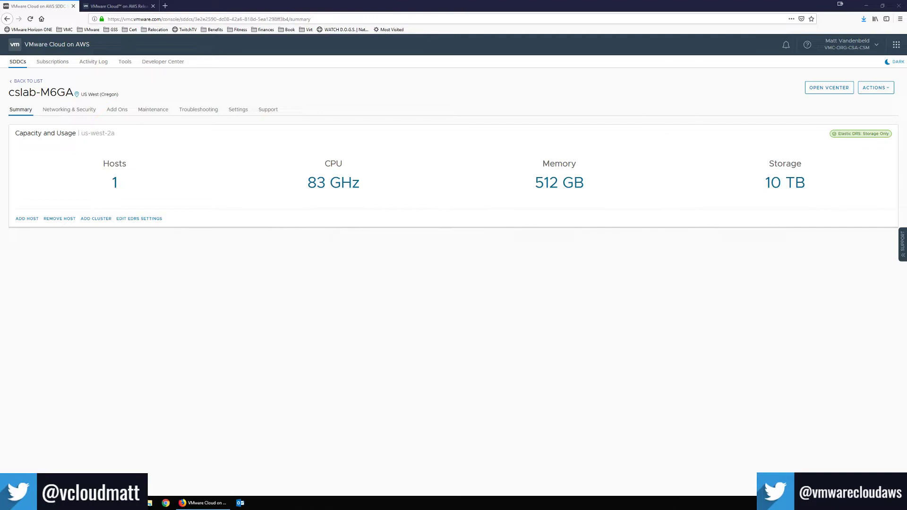
# Step: View the network segments of the cslab-M6GA SDDC, then return to its summary
pyautogui.click(73, 111)
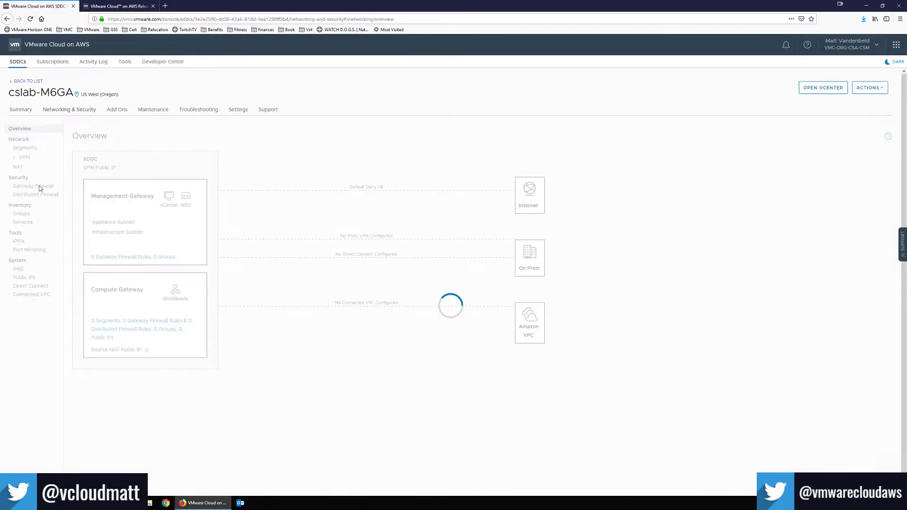
pyautogui.click(25, 148)
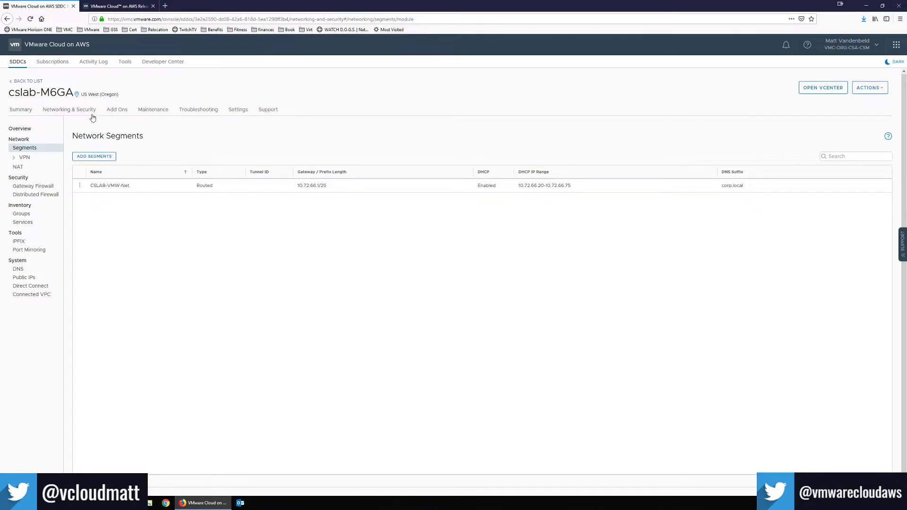
pyautogui.click(21, 113)
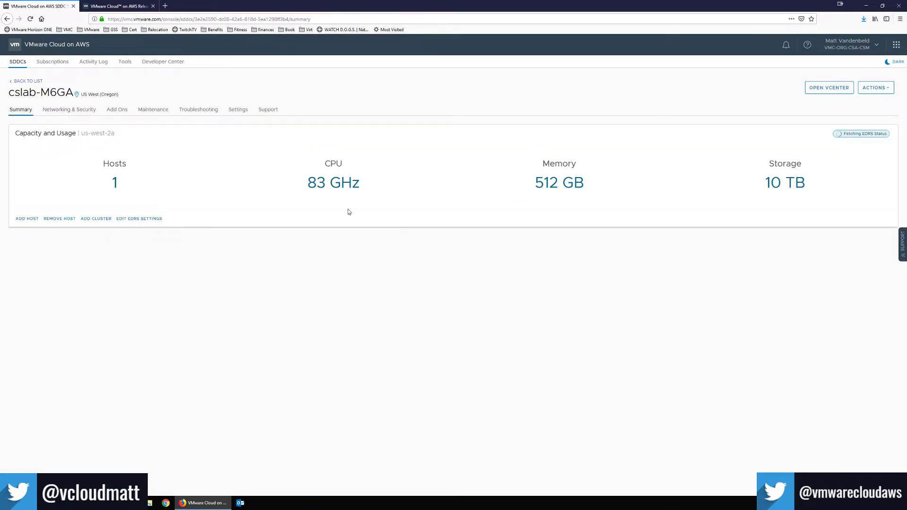
# Step: Go back to the list of SDDCs and check the console notifications
pyautogui.click(34, 83)
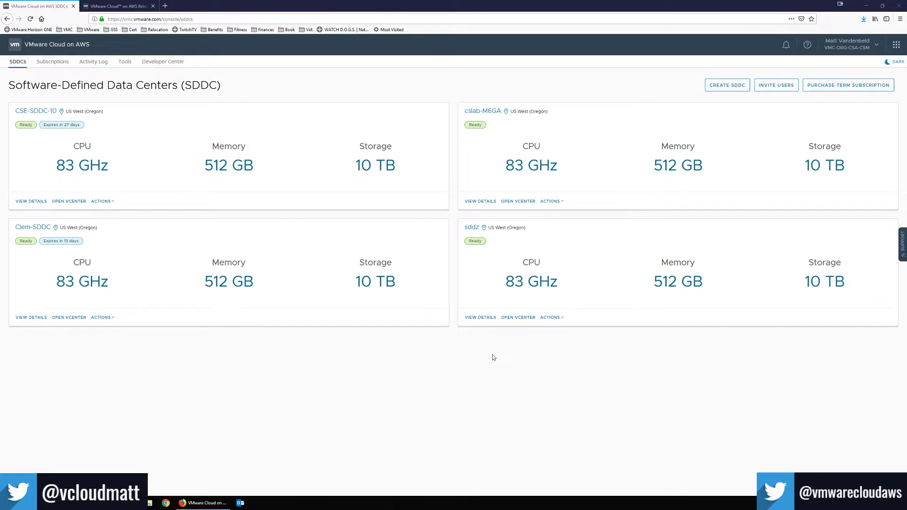
pyautogui.click(786, 46)
pyautogui.click(702, 122)
pyautogui.click(788, 48)
pyautogui.click(625, 85)
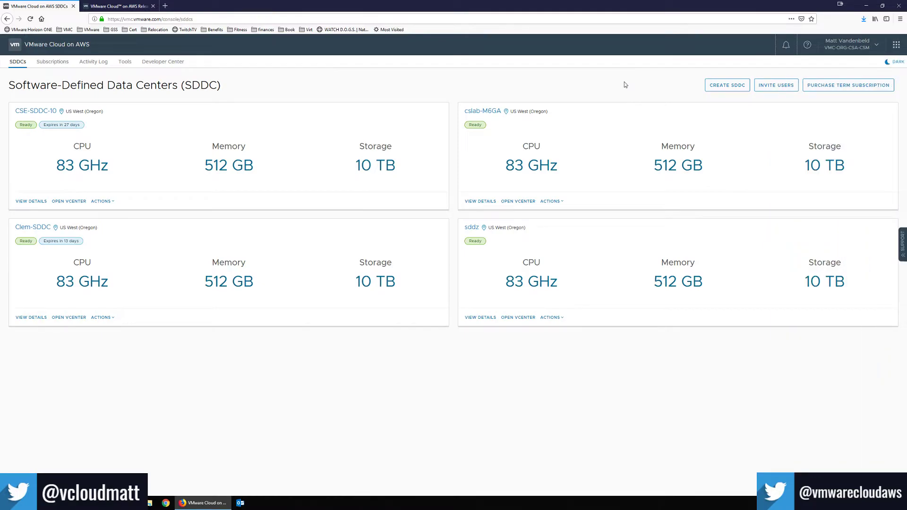
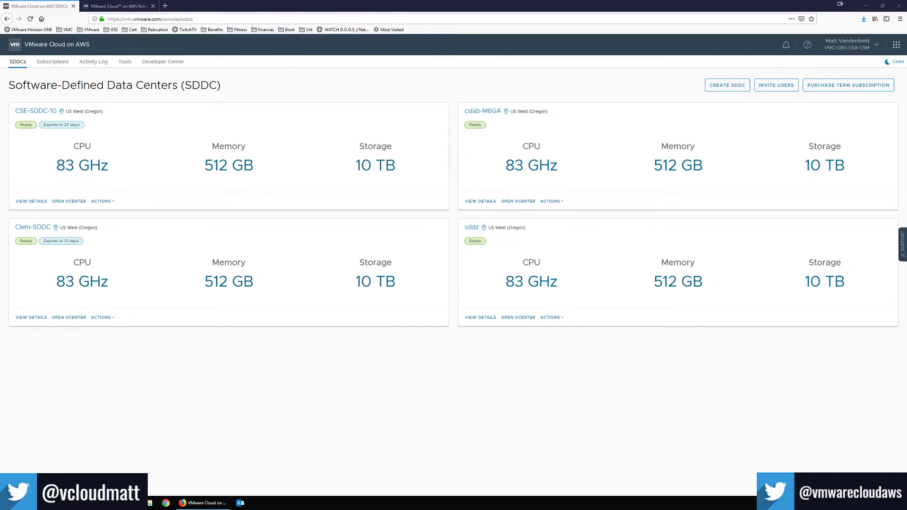
# Step: Open the Elastic DRS settings for Cluster-1 of cslab-M6GA and return to the summary without editing
pyautogui.click(486, 117)
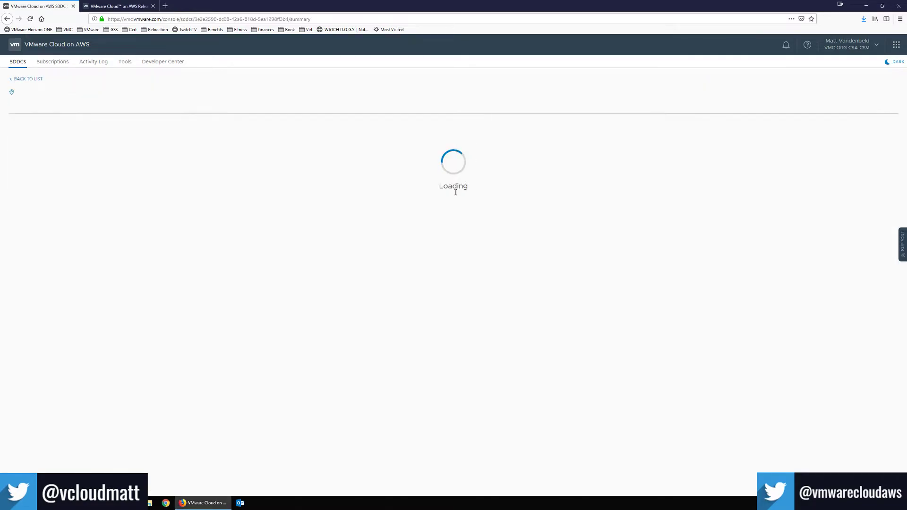
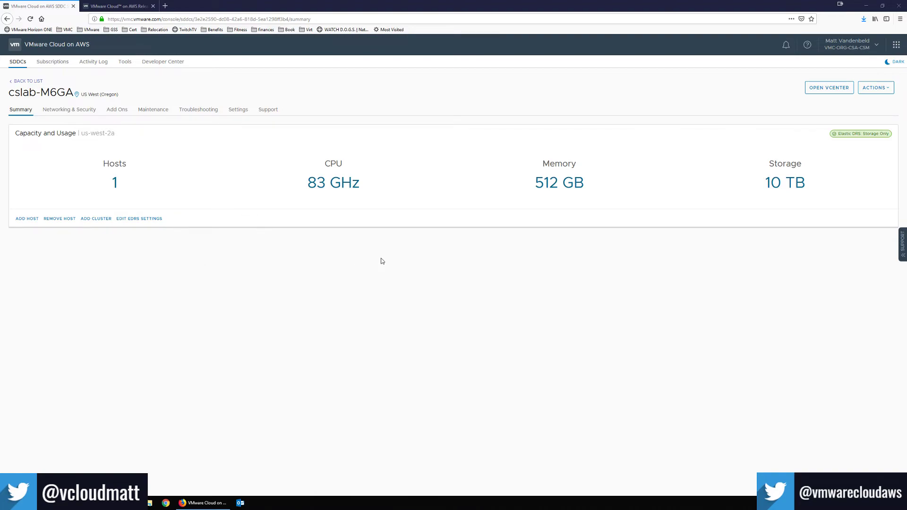
pyautogui.click(139, 219)
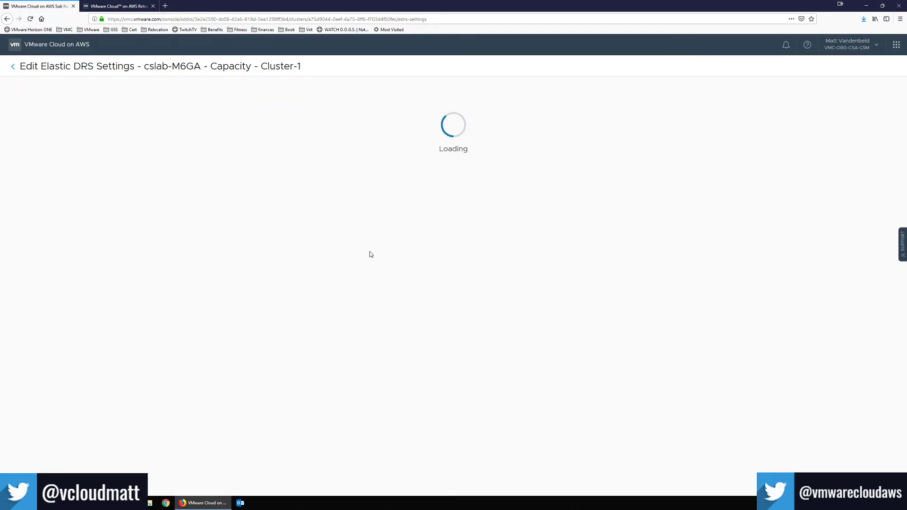
pyautogui.click(13, 66)
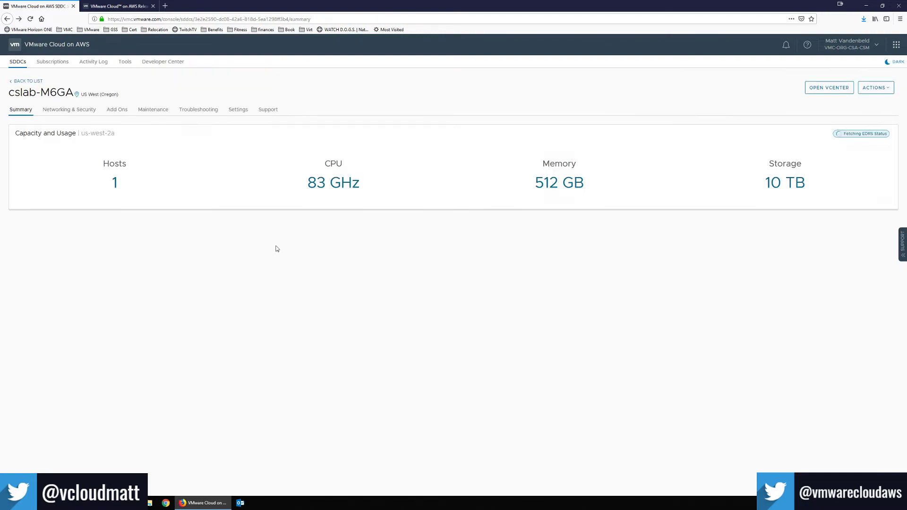
# Step: Open the cslab-M6GA networking and security overview and dismiss the outage banner
pyautogui.click(75, 110)
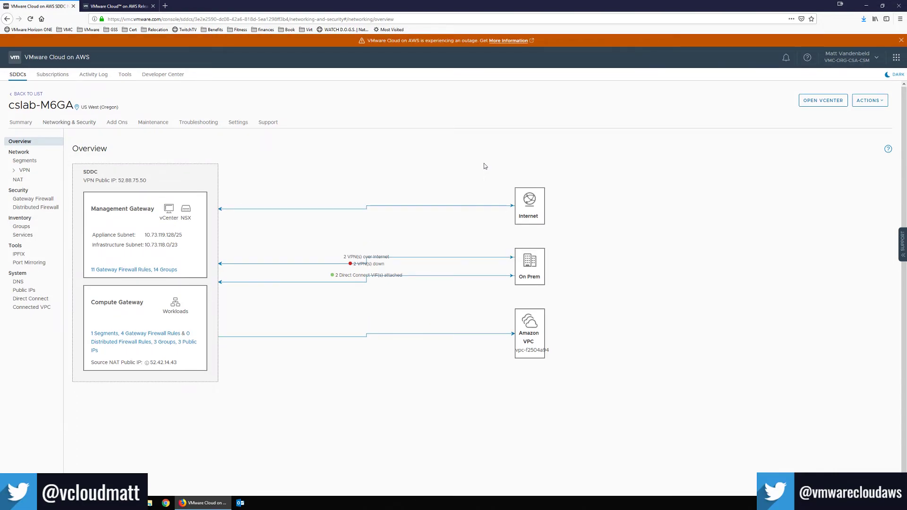
pyautogui.click(902, 41)
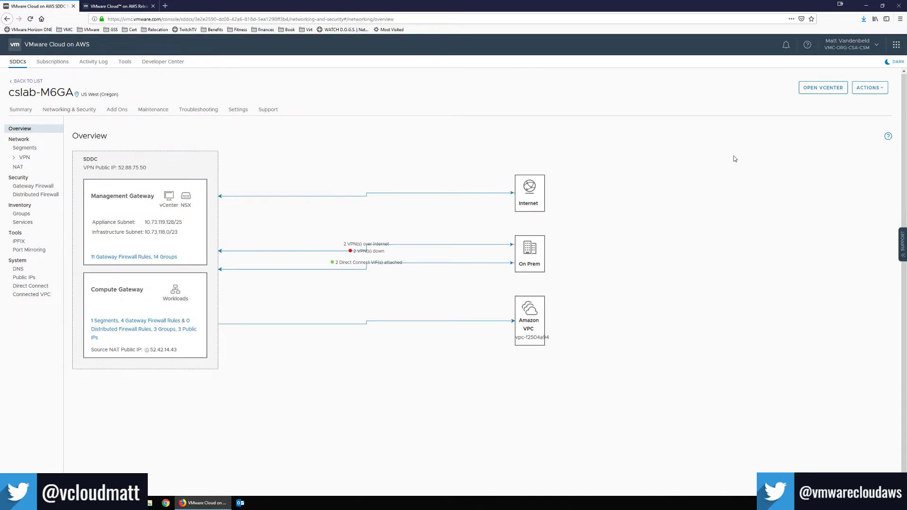